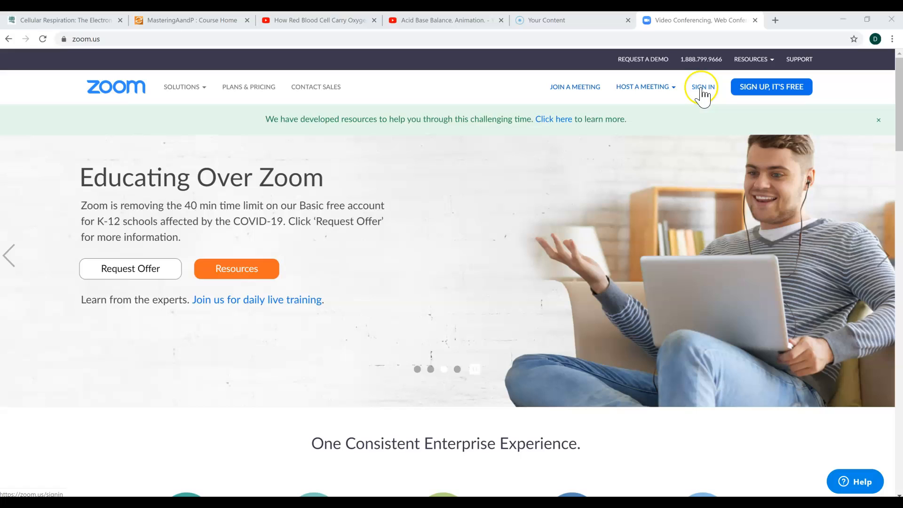
- Sign in to the Zoom web portal and start scheduling a new meeting from My Meetings
{"action": "left_click", "coordinate": [702, 89]}
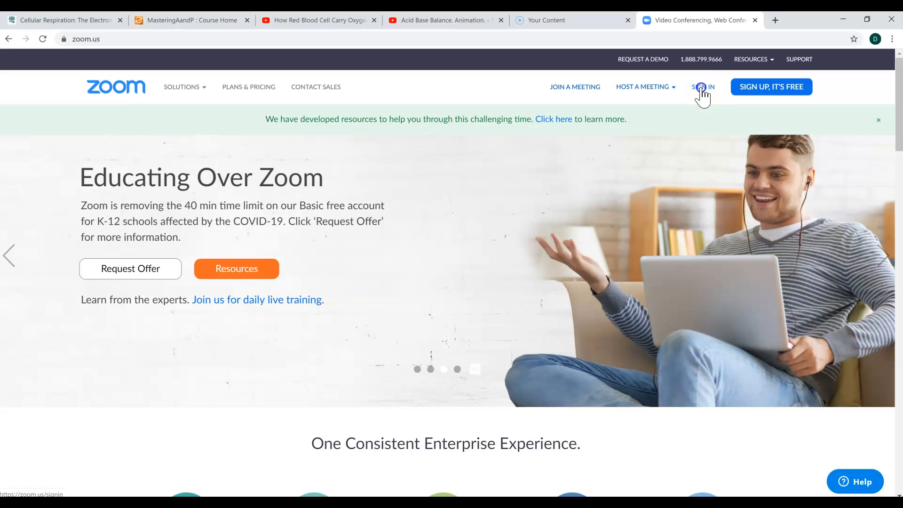
{"action": "left_click", "coordinate": [498, 184]}
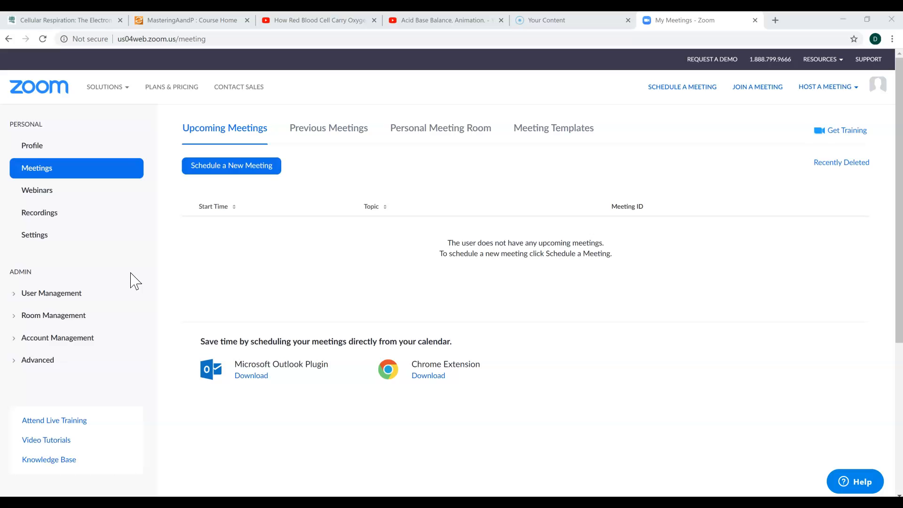
{"action": "left_click", "coordinate": [68, 175]}
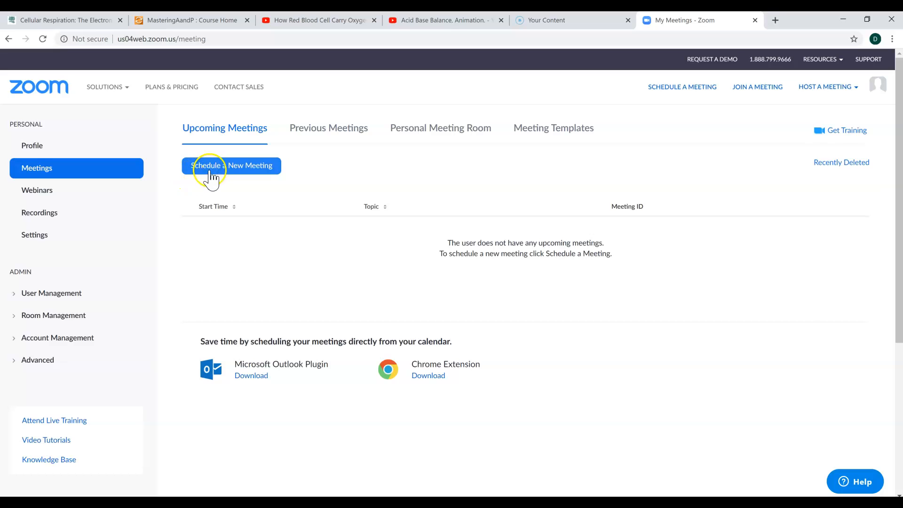
{"action": "left_click", "coordinate": [229, 174]}
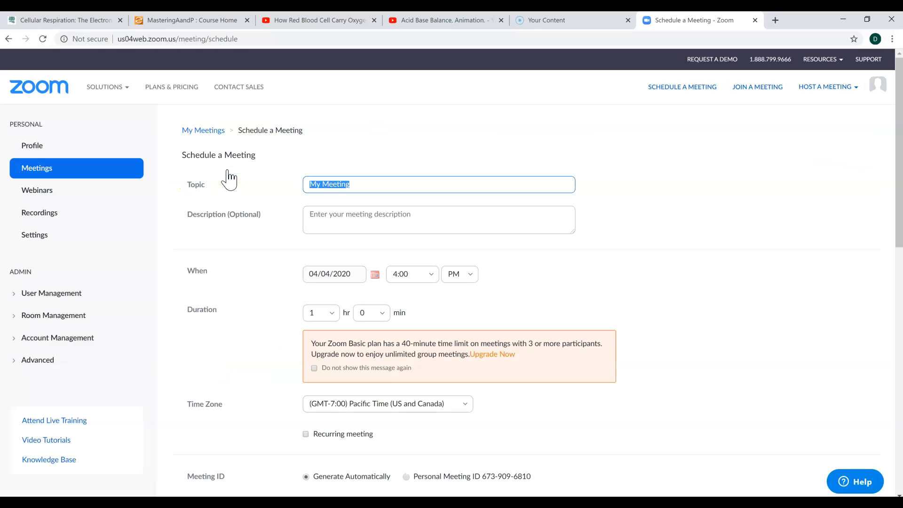
- Replace the meeting topic with "Pizza Party"
{"action": "left_click", "coordinate": [356, 186]}
{"action": "key", "text": "BackSpace"}
{"action": "key", "text": "BackSpace"}
{"action": "key", "text": "BackSpace"}
{"action": "key", "text": "BackSpace"}
{"action": "key", "text": "BackSpace"}
{"action": "key", "text": "BackSpace"}
{"action": "key", "text": "BackSpace"}
{"action": "key", "text": "BackSpace"}
{"action": "key", "text": "BackSpace"}
{"action": "key", "text": "BackSpace"}
{"action": "type", "text": "Pizza Party"}
- Make the meeting a recurring meeting
{"action": "left_click", "coordinate": [401, 215]}
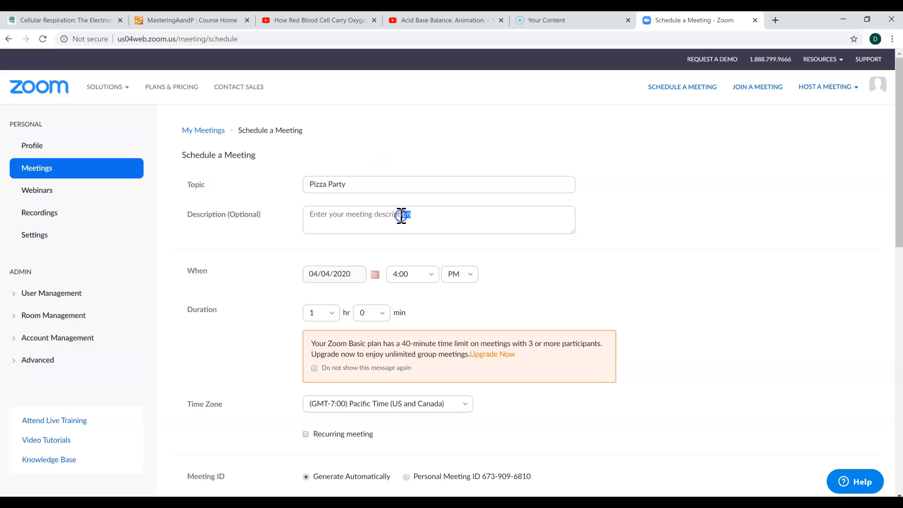
{"action": "left_click", "coordinate": [348, 274]}
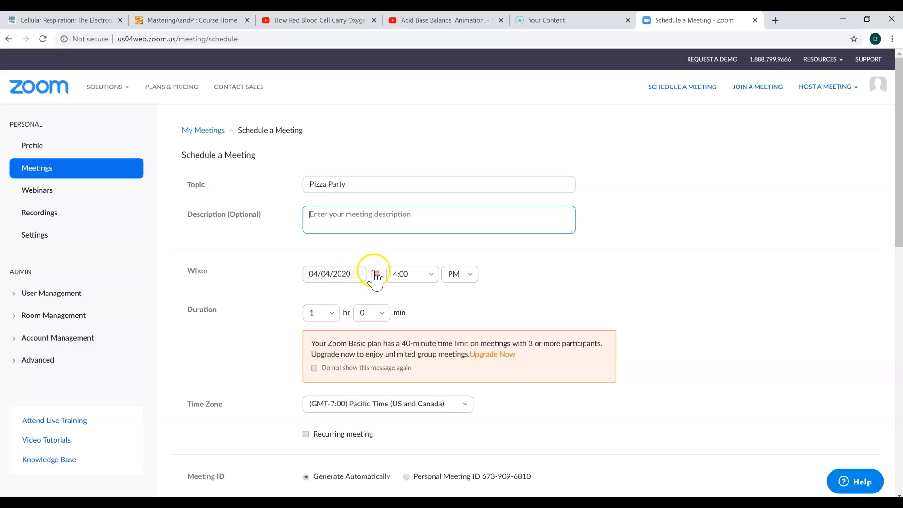
{"action": "left_click", "coordinate": [305, 434]}
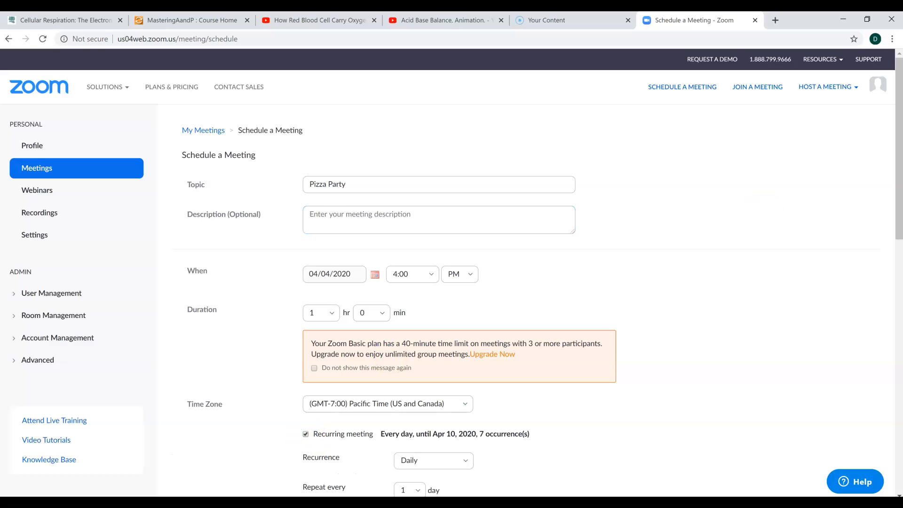
- Set the meeting's recurrence to No Fixed Time
{"action": "scroll", "coordinate": [887, 151], "scroll_direction": "down", "scroll_amount": 5}
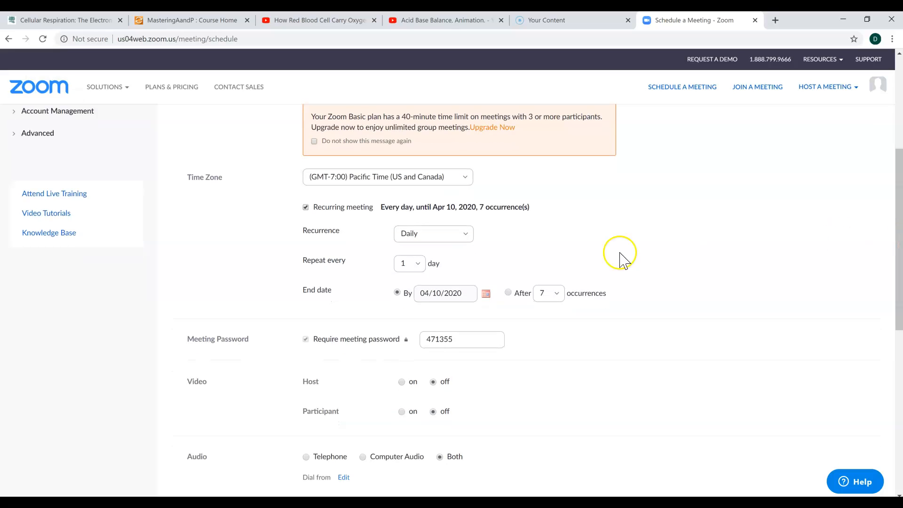
{"action": "left_click", "coordinate": [465, 234]}
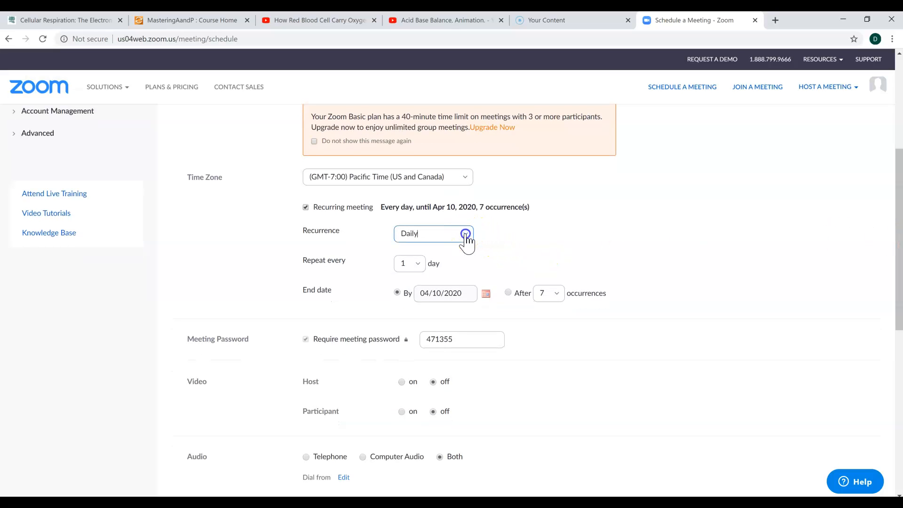
{"action": "left_click", "coordinate": [445, 313]}
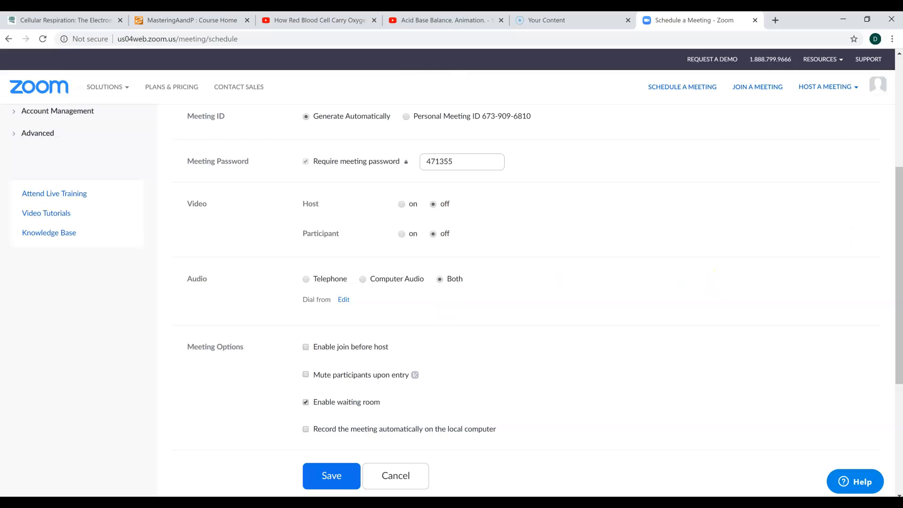
- Read the New York Times Zoombombing article and return to the meeting scheduling form
{"action": "left_click_drag", "start_coordinate": [899, 282], "coordinate": [898, 181]}
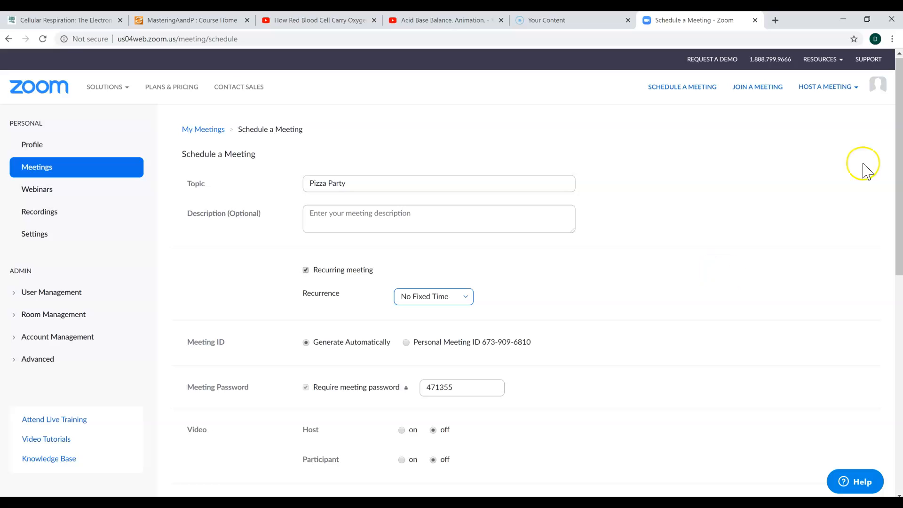
{"action": "left_click_drag", "start_coordinate": [899, 155], "coordinate": [898, 273]}
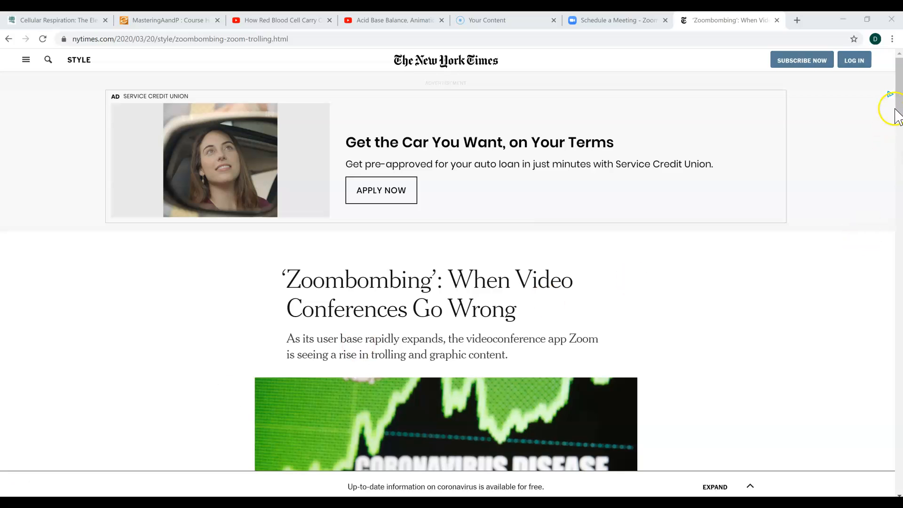
{"action": "left_click_drag", "start_coordinate": [899, 115], "coordinate": [900, 259]}
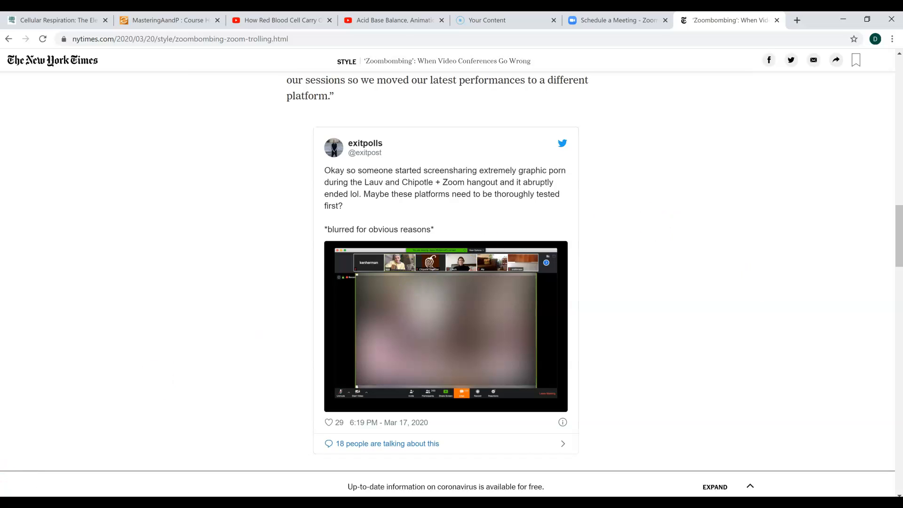
{"action": "key", "text": "ctrl+shift+Tab"}
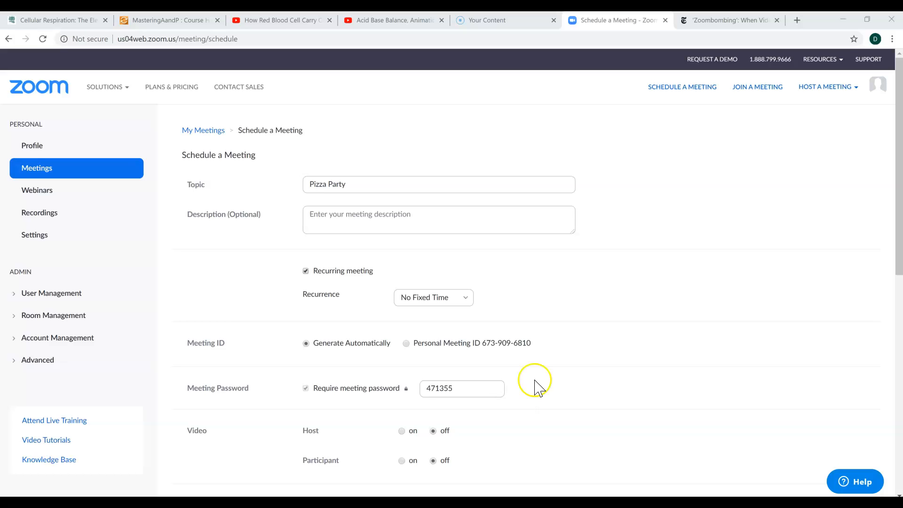
- Review the meeting password and waiting room options, then save the scheduled meeting
{"action": "left_click_drag", "start_coordinate": [899, 164], "coordinate": [899, 329]}
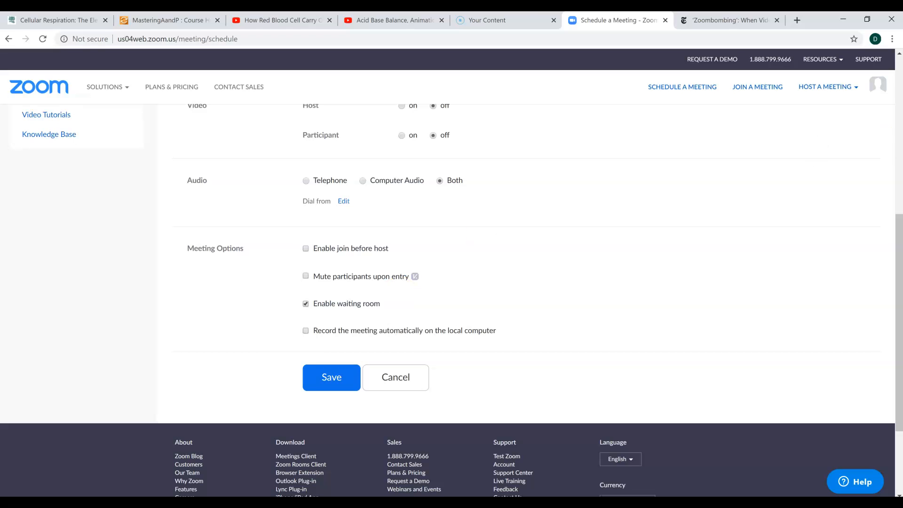
{"action": "left_click_drag", "start_coordinate": [897, 282], "coordinate": [887, 177]}
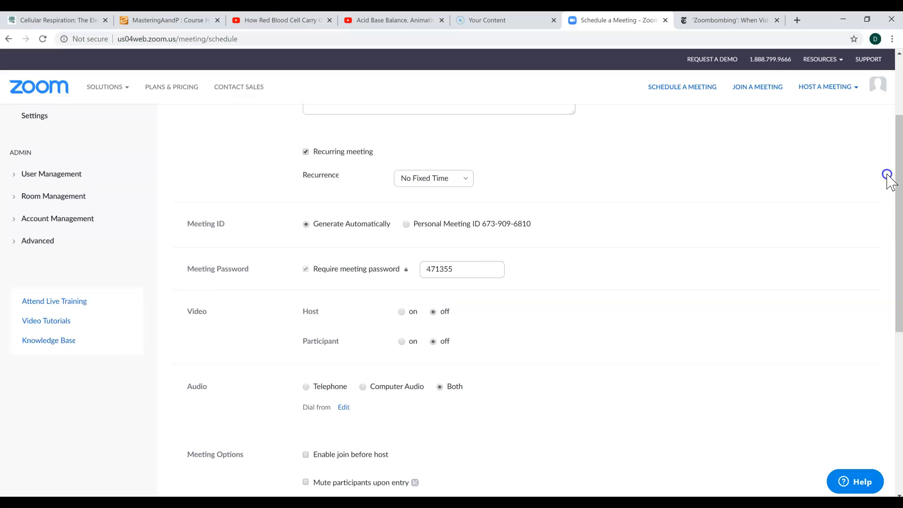
{"action": "left_click", "coordinate": [472, 269]}
{"action": "left_click_drag", "start_coordinate": [894, 202], "coordinate": [900, 283]}
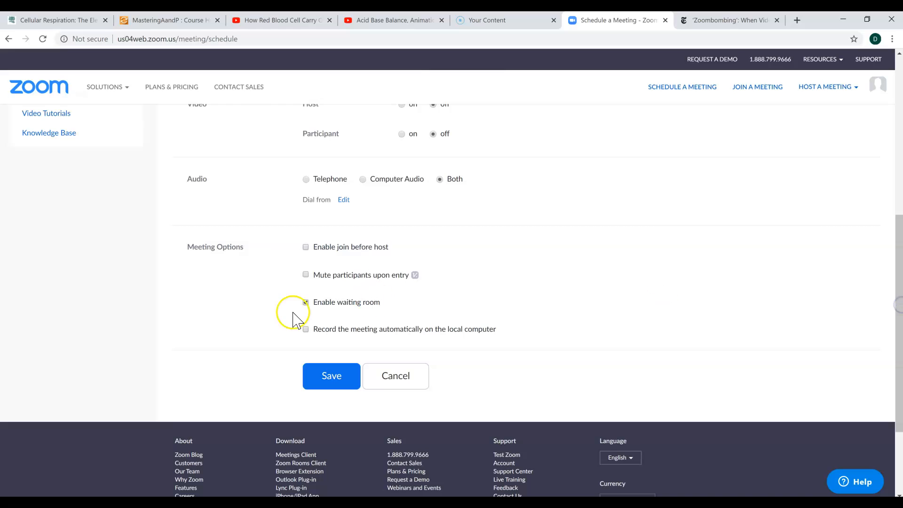
{"action": "left_click", "coordinate": [332, 376]}
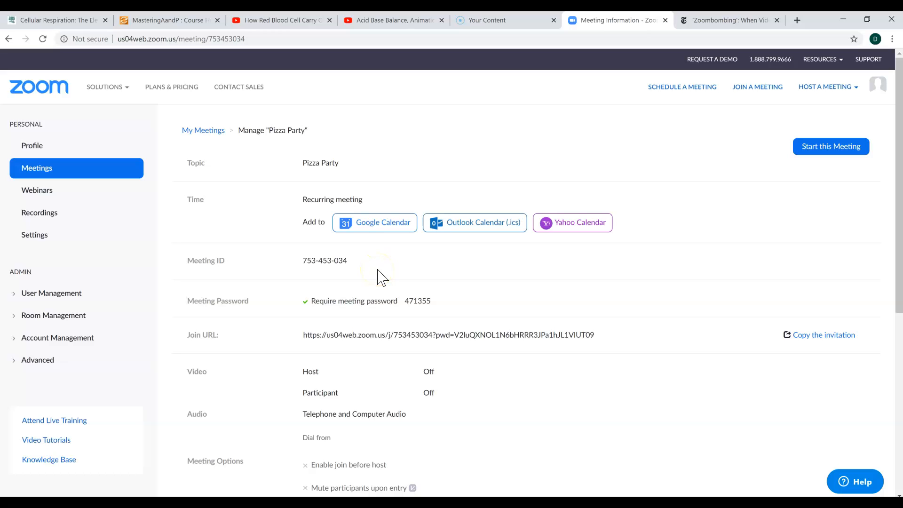
- Copy the meeting invitation text and close the invitation dialog
{"action": "left_click", "coordinate": [827, 337]}
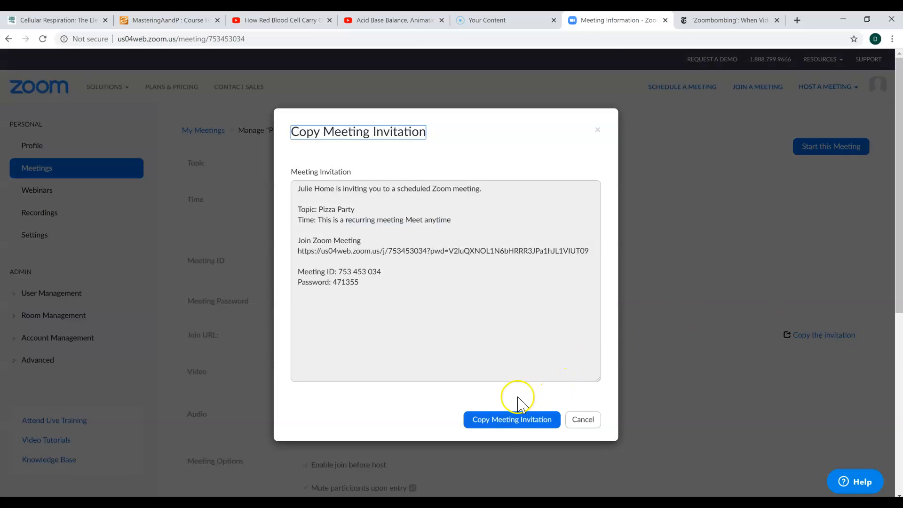
{"action": "left_click", "coordinate": [502, 423]}
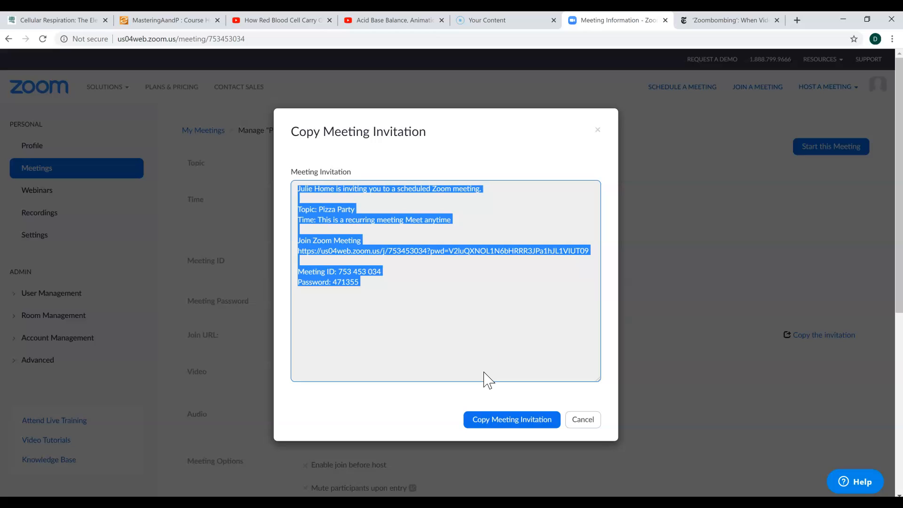
{"action": "left_click", "coordinate": [430, 305]}
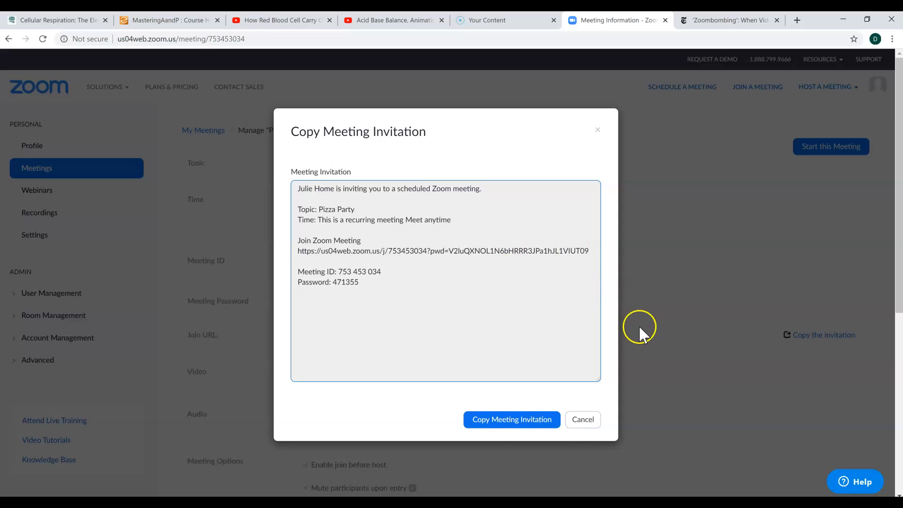
{"action": "left_click", "coordinate": [584, 425]}
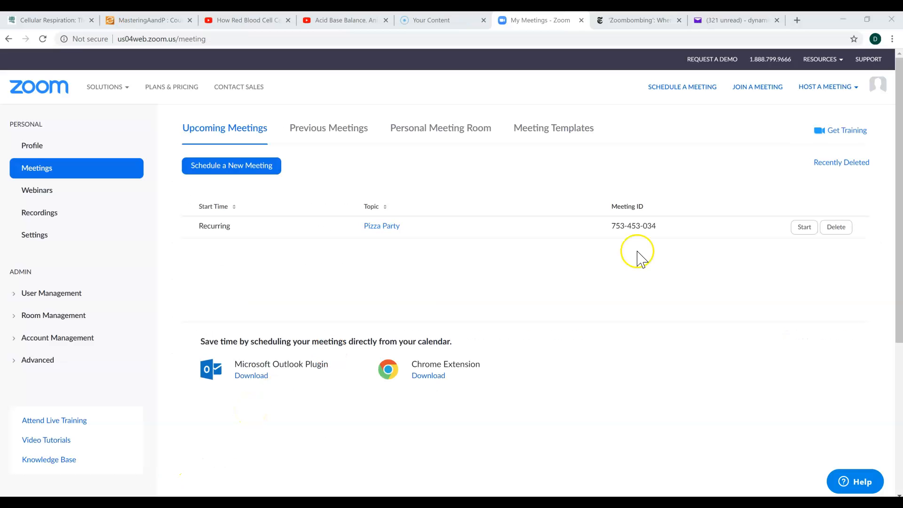
- Start the Pizza Party meeting and allow it to open in the Zoom Meetings app
{"action": "left_click", "coordinate": [804, 227]}
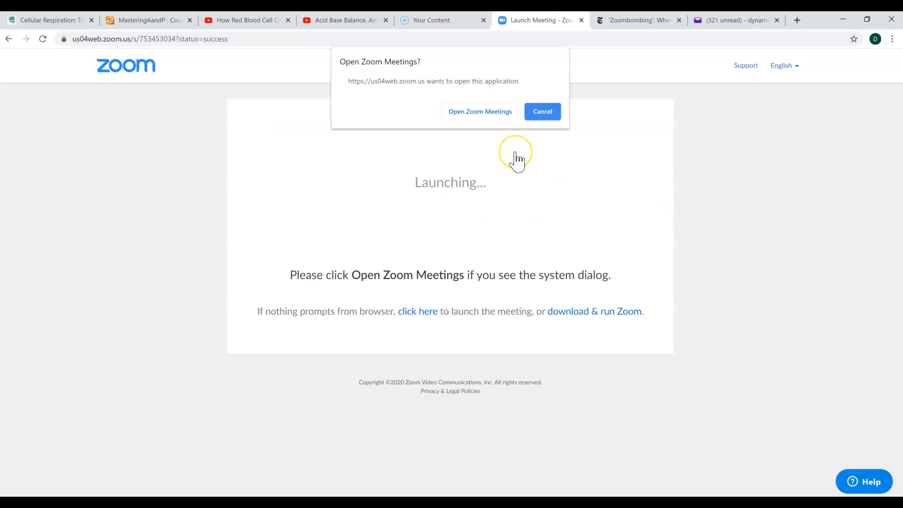
{"action": "left_click", "coordinate": [489, 113]}
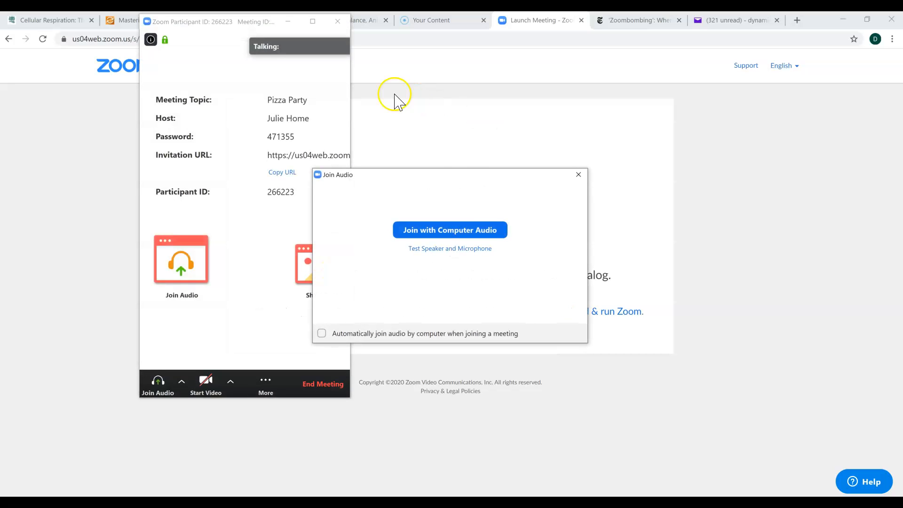
- Test the speaker and microphone, then join the meeting with computer audio
{"action": "left_click", "coordinate": [453, 248]}
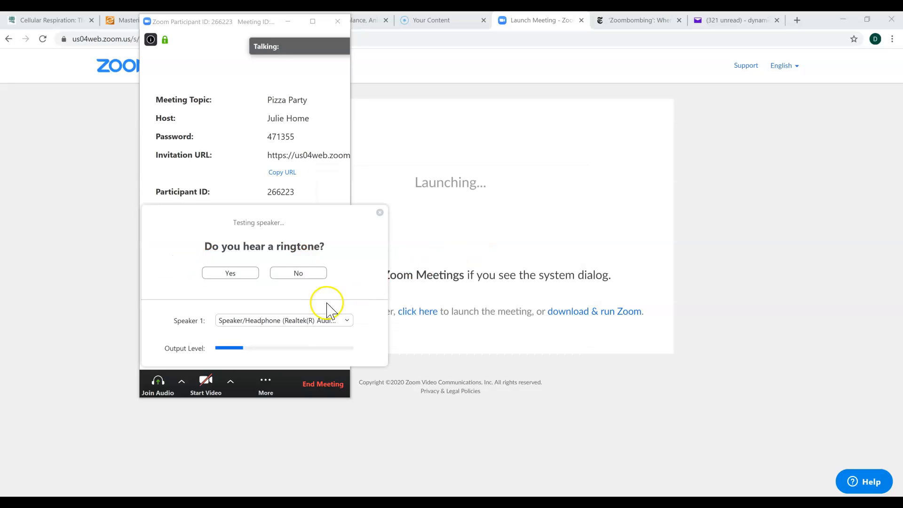
{"action": "left_click", "coordinate": [232, 275]}
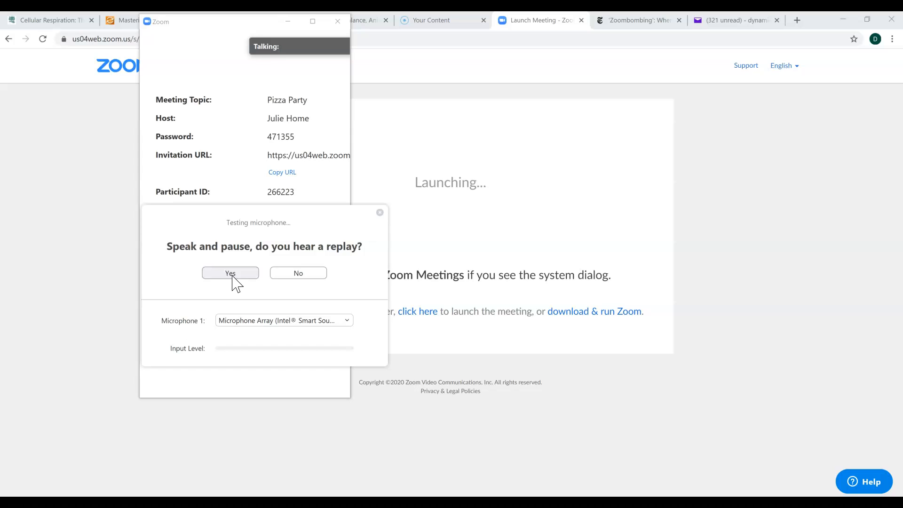
{"action": "left_click", "coordinate": [230, 274]}
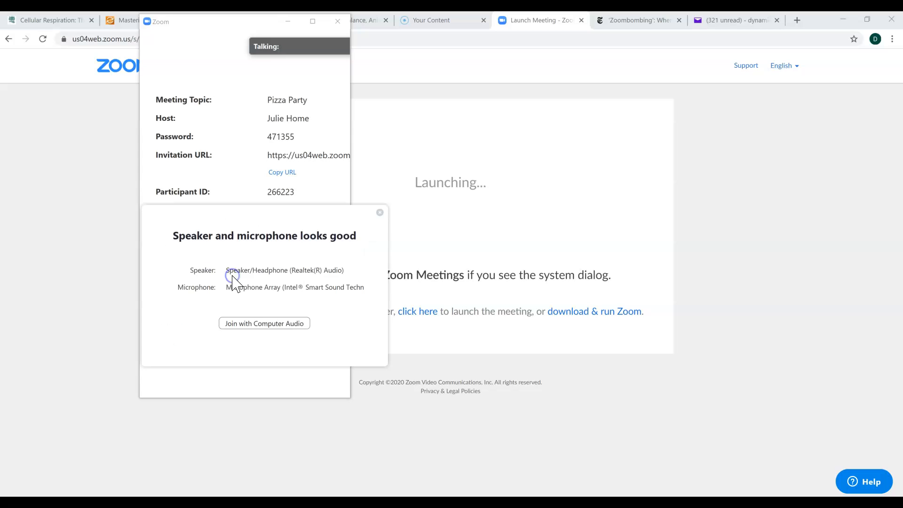
{"action": "left_click", "coordinate": [257, 308]}
{"action": "left_click", "coordinate": [264, 324]}
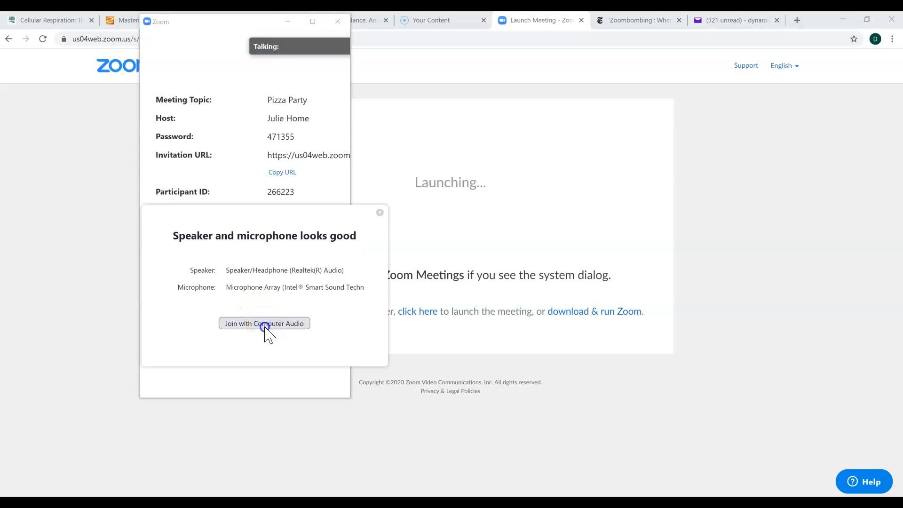
{"action": "left_click", "coordinate": [448, 230]}
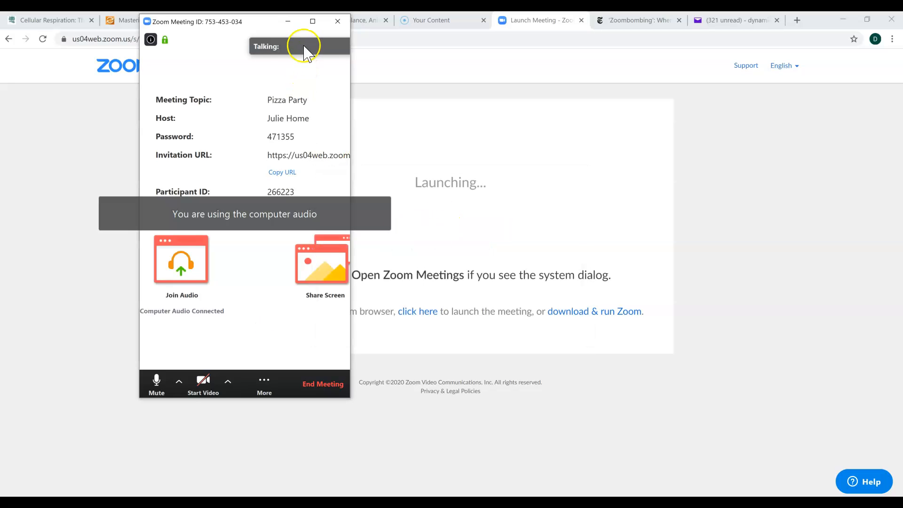
- Maximize the meeting window and mute, then unmute, the microphone
{"action": "left_click", "coordinate": [313, 26]}
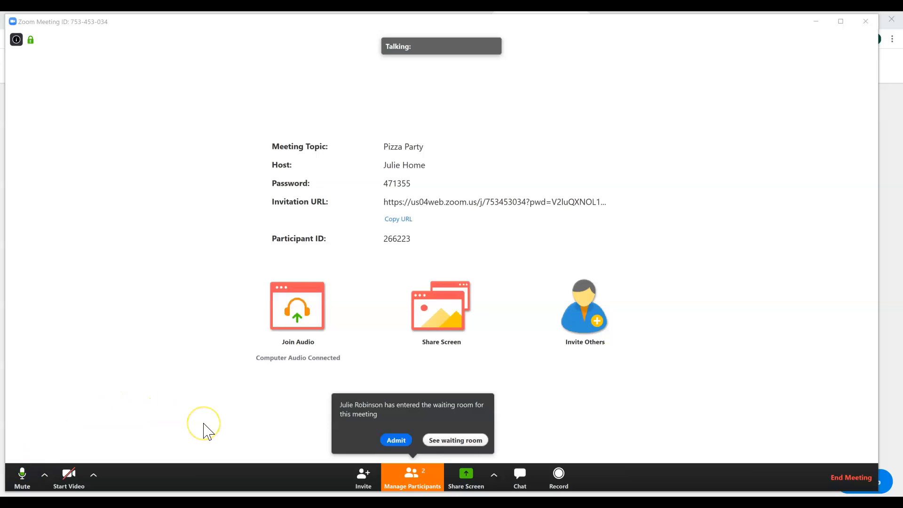
{"action": "left_click", "coordinate": [26, 485]}
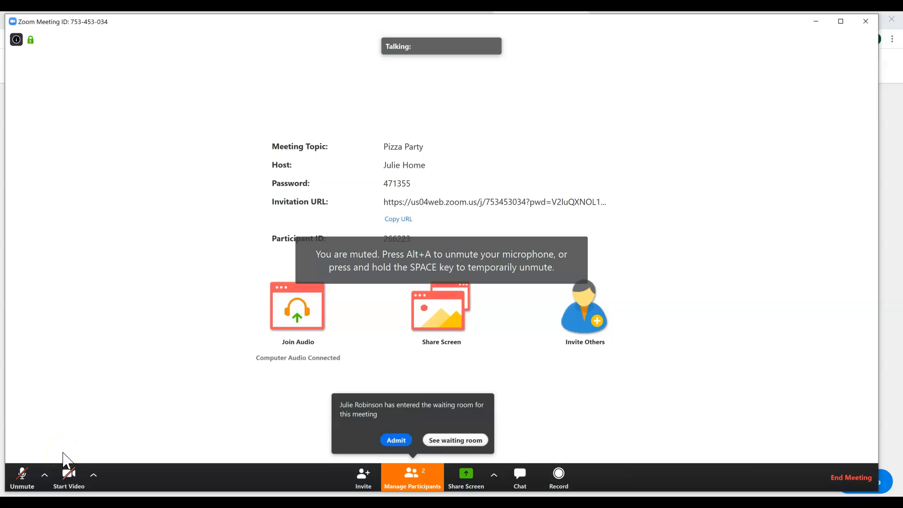
{"action": "left_click", "coordinate": [23, 475]}
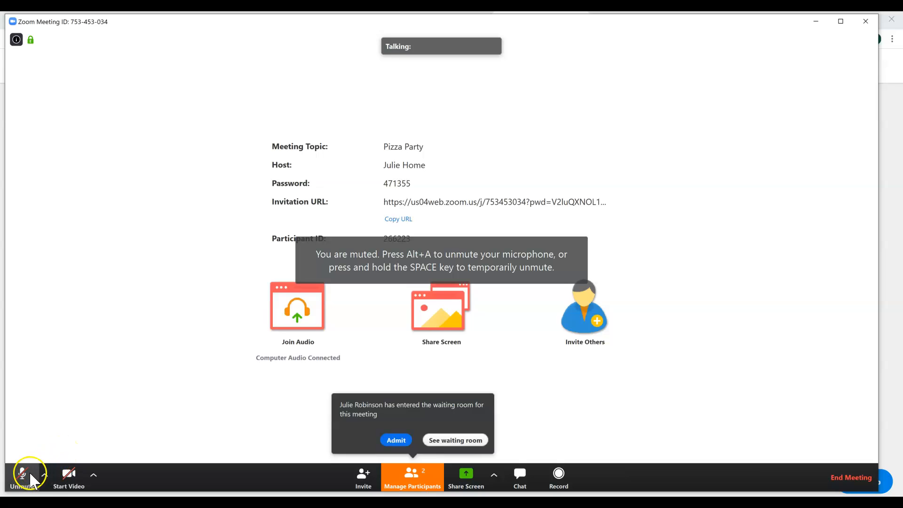
- Start the video and then stop it again
{"action": "left_click", "coordinate": [70, 482]}
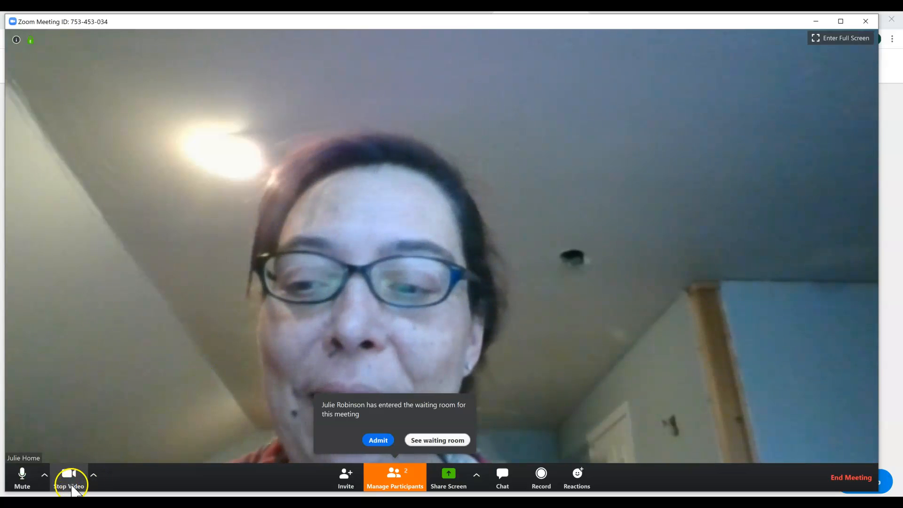
{"action": "left_click", "coordinate": [70, 477]}
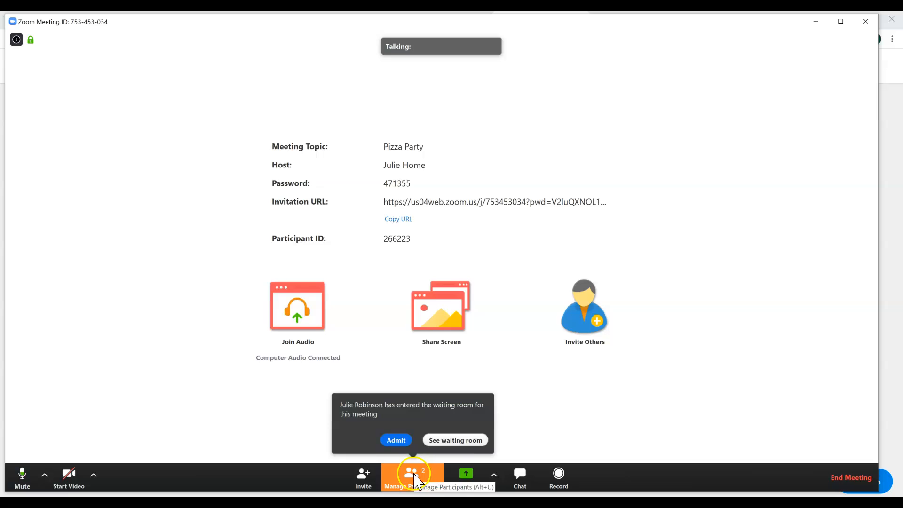
- Open the waiting room list in the participants panel
{"action": "left_click", "coordinate": [451, 442]}
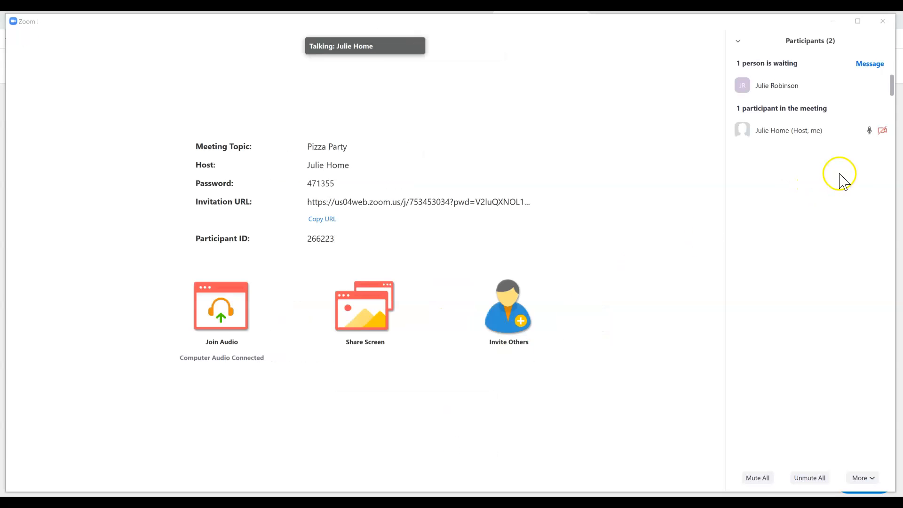
- Admit the waiting participant from the waiting room into the meeting
{"action": "mouse_move", "coordinate": [783, 91]}
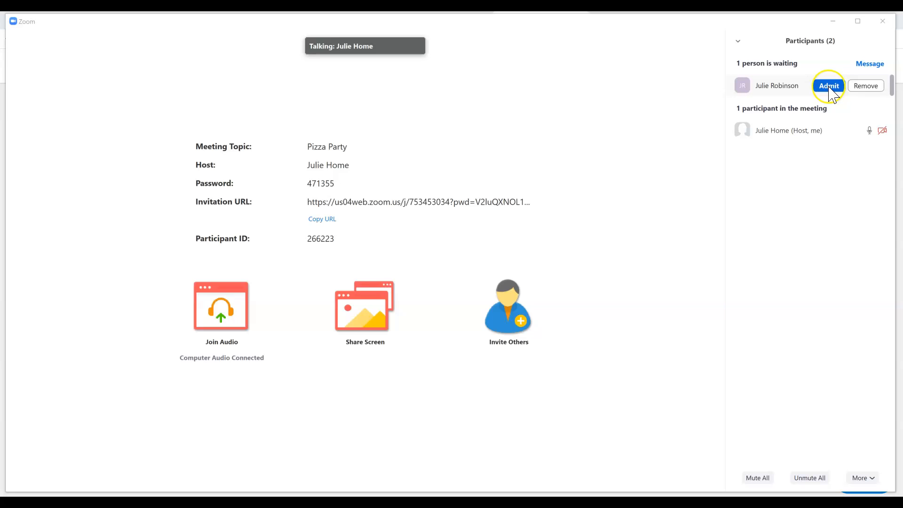
{"action": "left_click", "coordinate": [829, 86]}
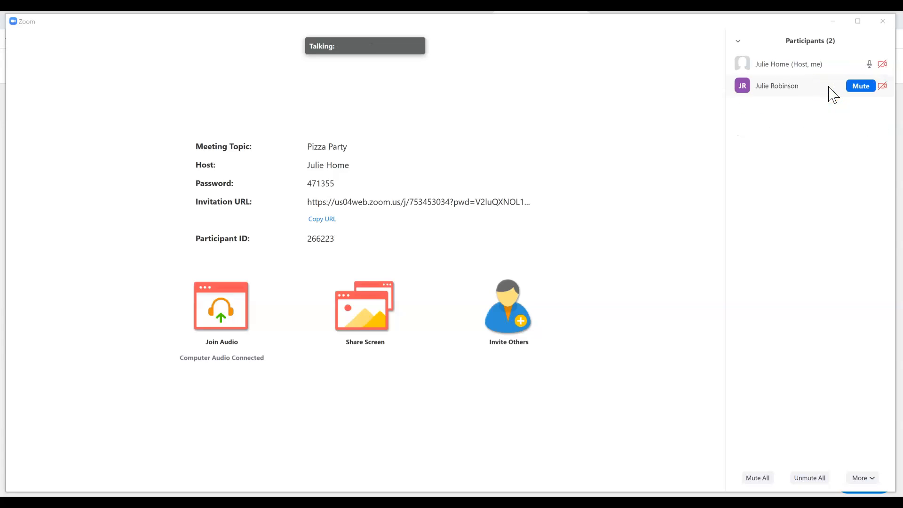
{"action": "left_click", "coordinate": [829, 87]}
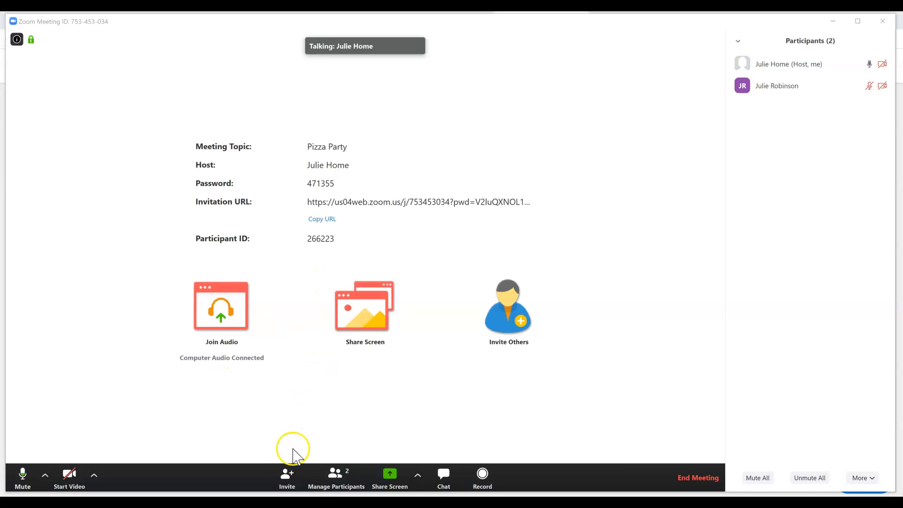
- Open the invite options, try sending the invitation by Yahoo Mail, and close the sign-in browser window
{"action": "left_click", "coordinate": [288, 479]}
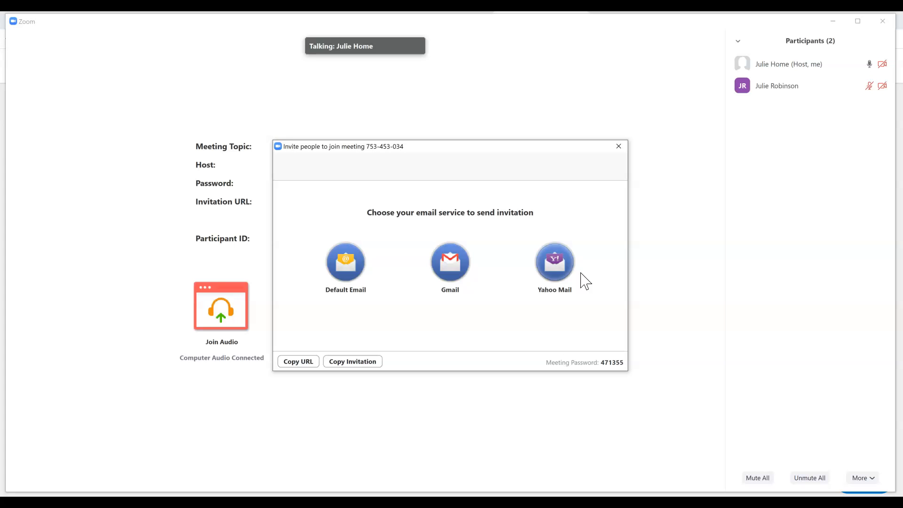
{"action": "left_click", "coordinate": [559, 269]}
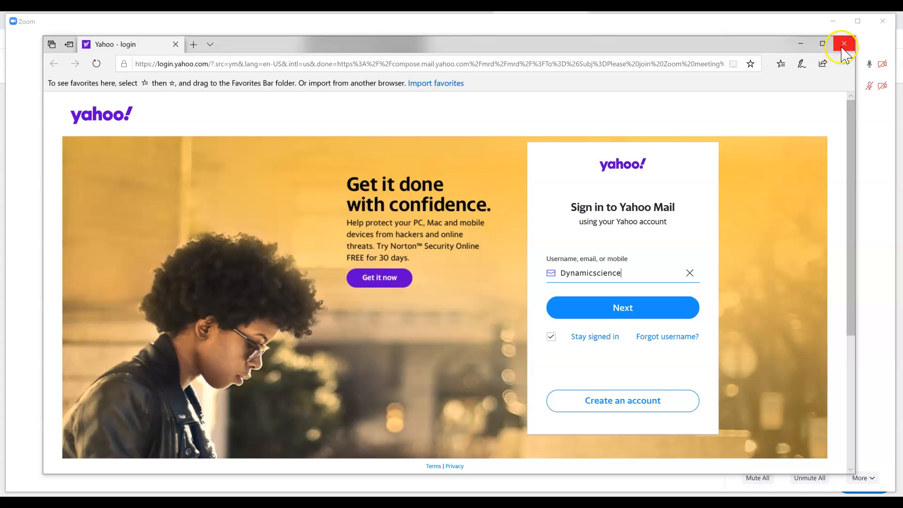
{"action": "left_click", "coordinate": [843, 45]}
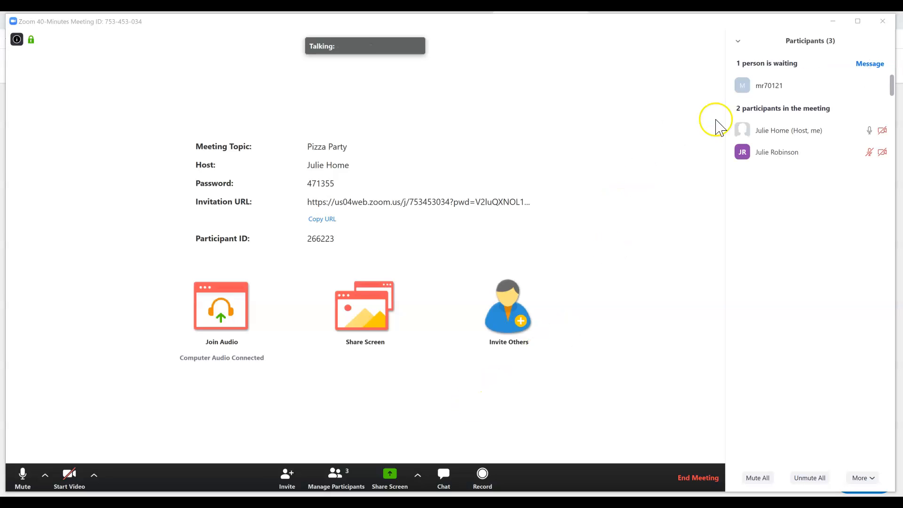
- Admit the newly waiting participant into the meeting and mute their microphone
{"action": "mouse_move", "coordinate": [766, 90]}
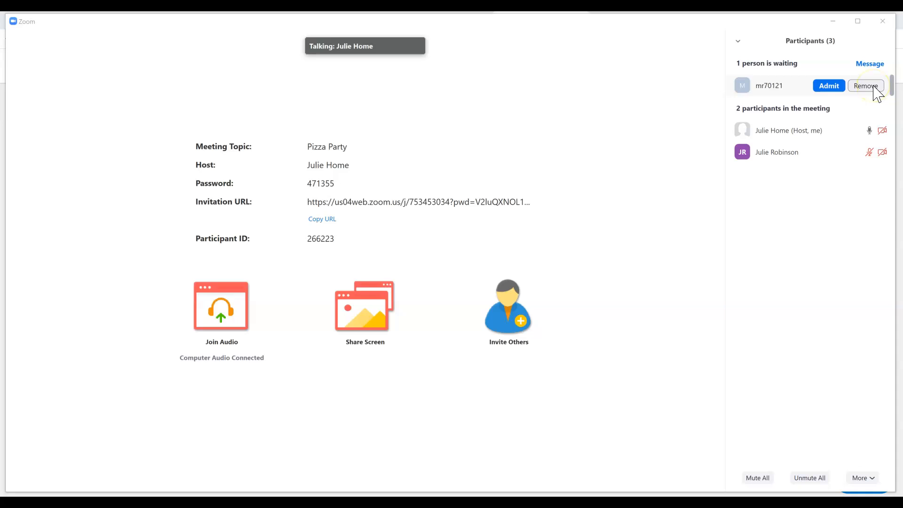
{"action": "left_click", "coordinate": [830, 87]}
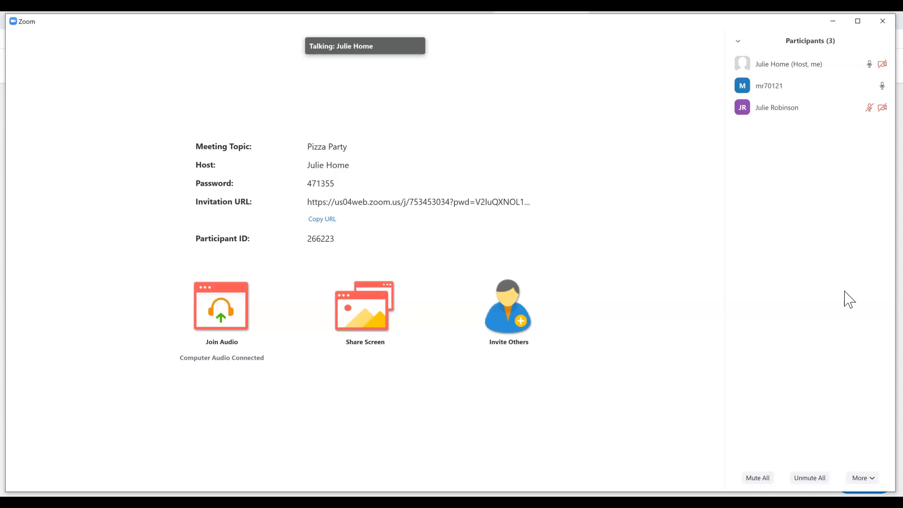
{"action": "mouse_move", "coordinate": [557, 273]}
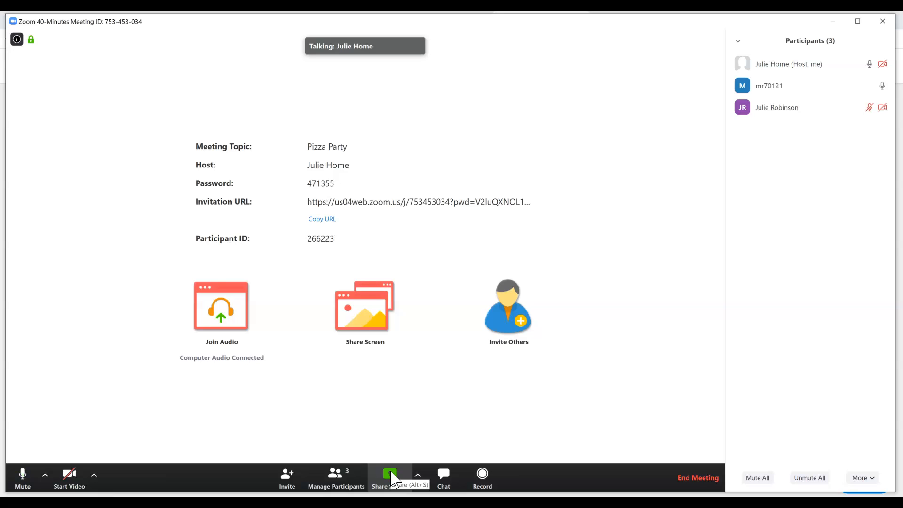
{"action": "mouse_move", "coordinate": [890, 90]}
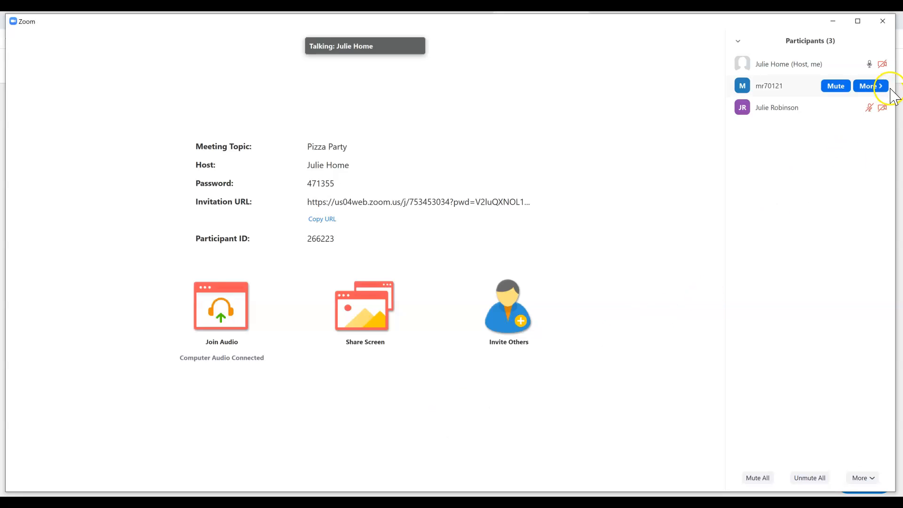
{"action": "left_click", "coordinate": [837, 90]}
{"action": "left_click", "coordinate": [843, 175]}
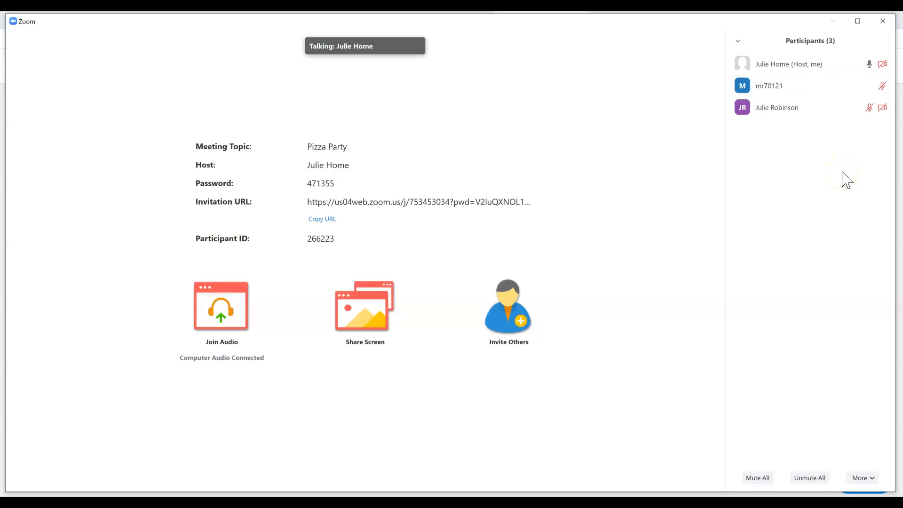
- Open the meeting chat and send "Hey there" privately to the most recently admitted participant
{"action": "mouse_move", "coordinate": [377, 377]}
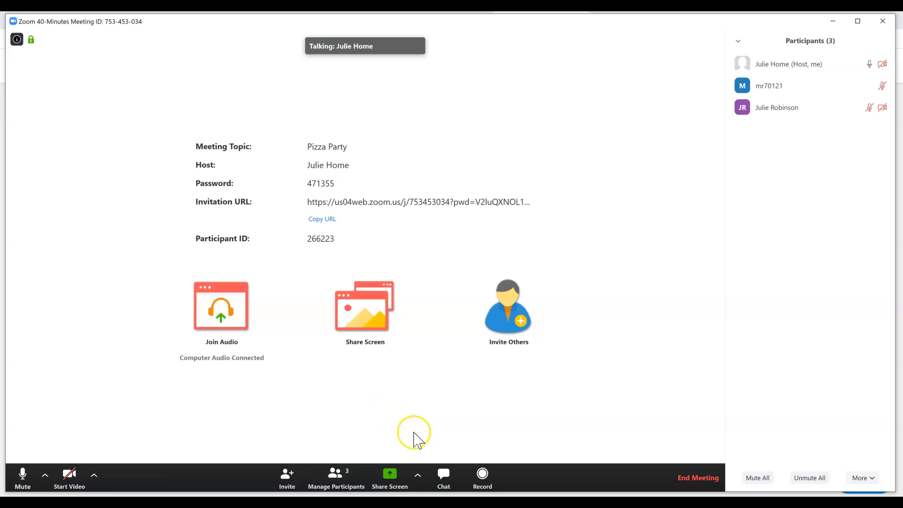
{"action": "left_click", "coordinate": [445, 476]}
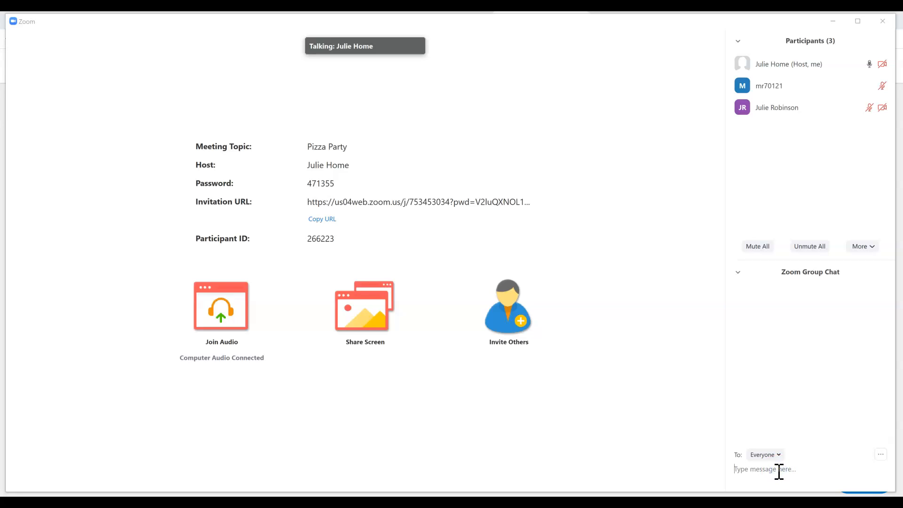
{"action": "left_click", "coordinate": [774, 455]}
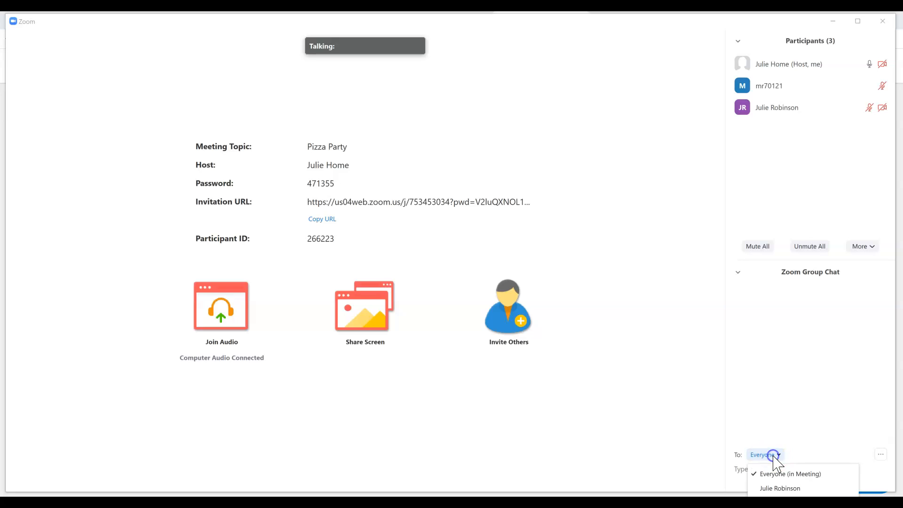
{"action": "left_click", "coordinate": [780, 487]}
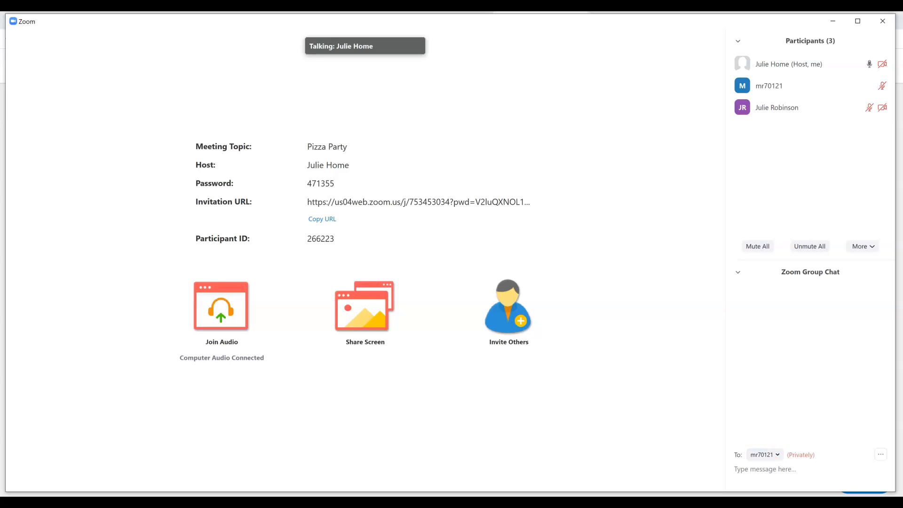
{"action": "left_click", "coordinate": [792, 470]}
{"action": "type", "text": "Hey there"}
{"action": "key", "text": "Return"}
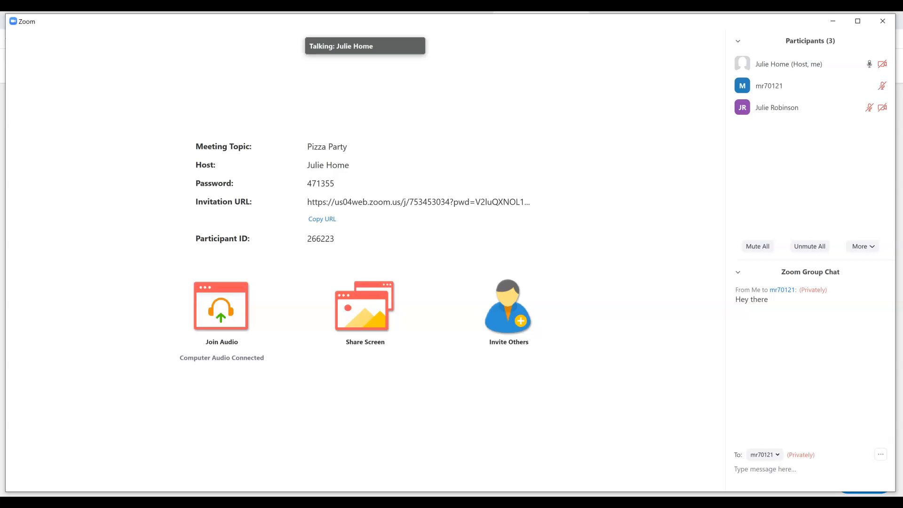
{"action": "left_click", "coordinate": [780, 456]}
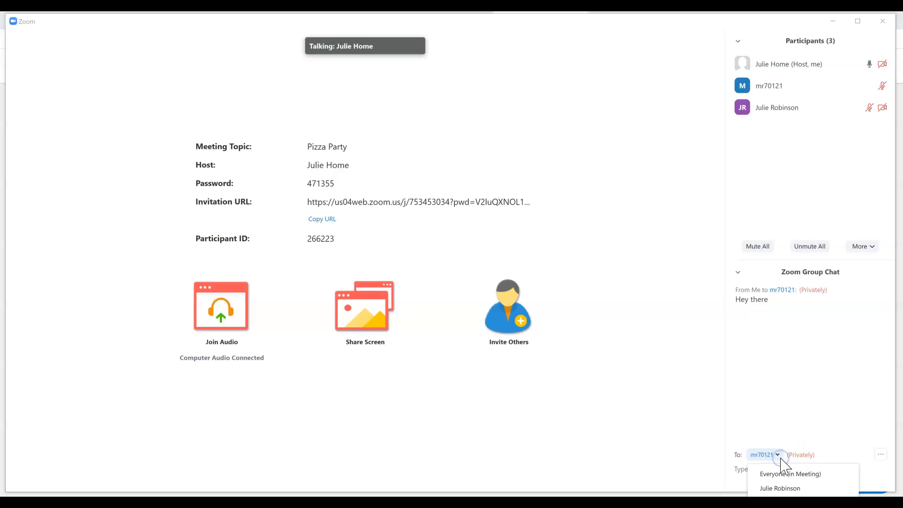
{"action": "left_click", "coordinate": [786, 474]}
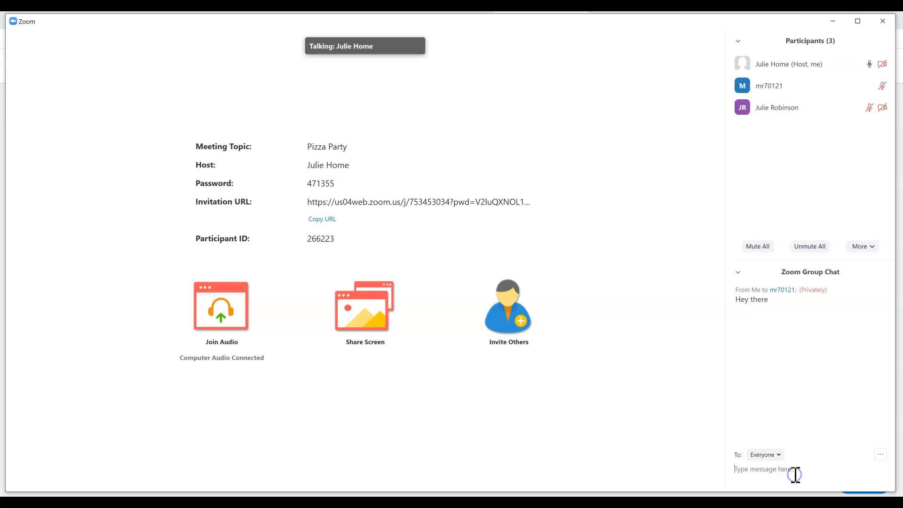
{"action": "type", "text": "www.donuts.com"}
{"action": "key", "text": "Return"}
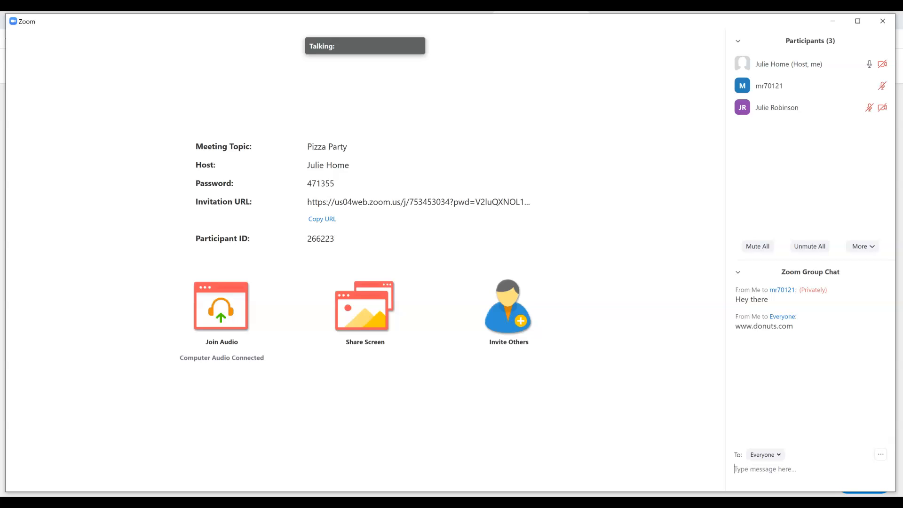
- Open the screen-sharing window choices and close them without sharing anything
{"action": "mouse_move", "coordinate": [637, 352]}
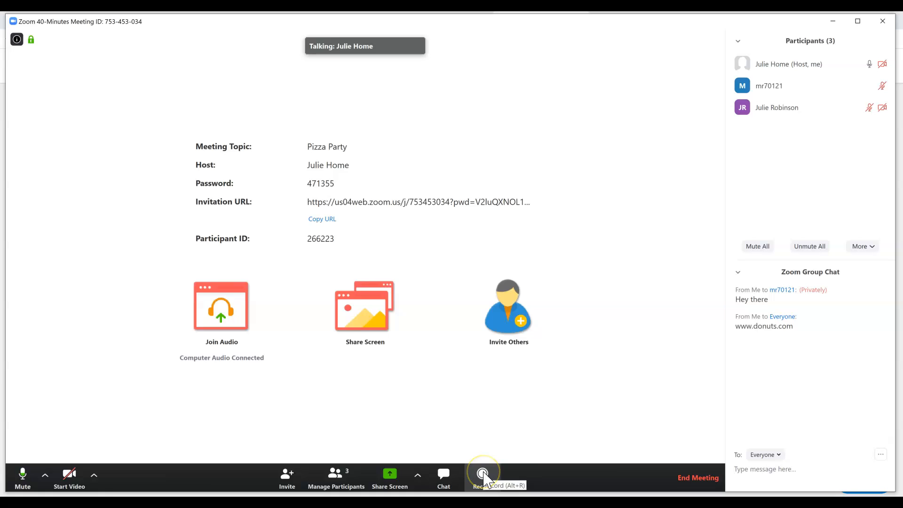
{"action": "left_click", "coordinate": [390, 478]}
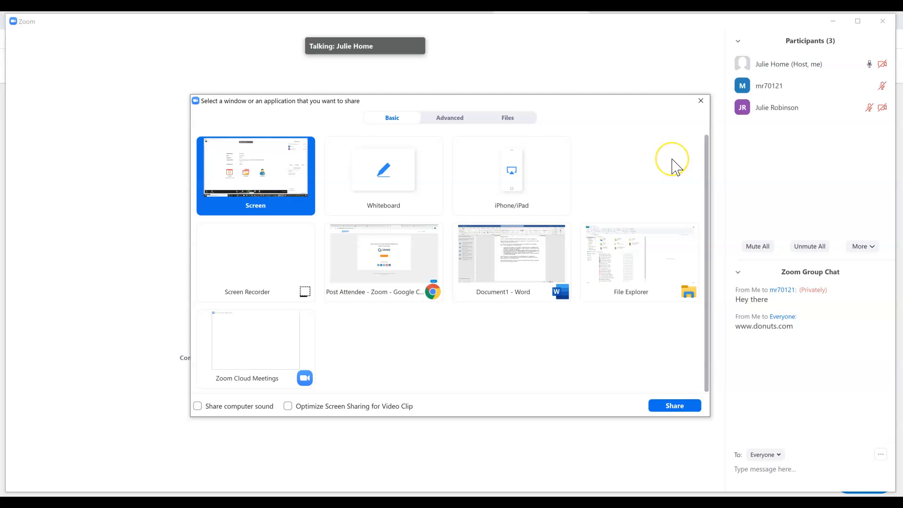
{"action": "left_click", "coordinate": [701, 100]}
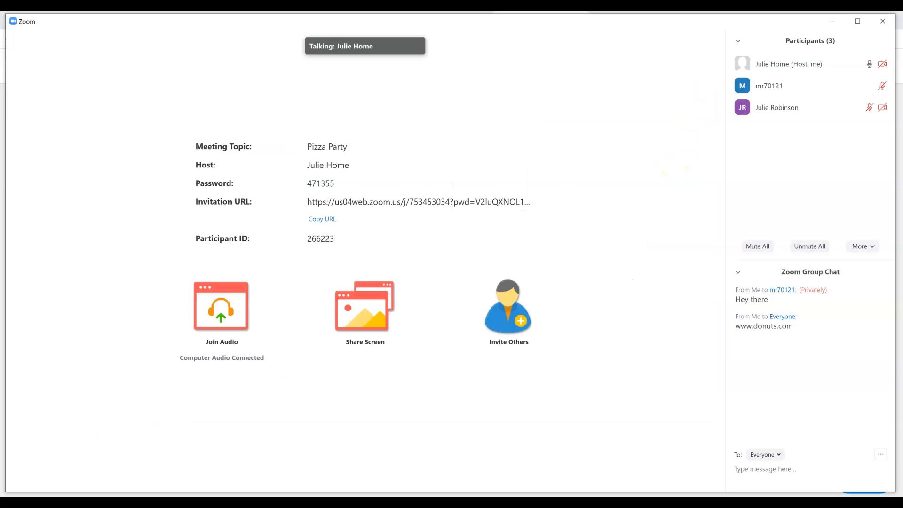
- Switch to the File Explorer window
{"action": "key", "text": "alt+Tab"}
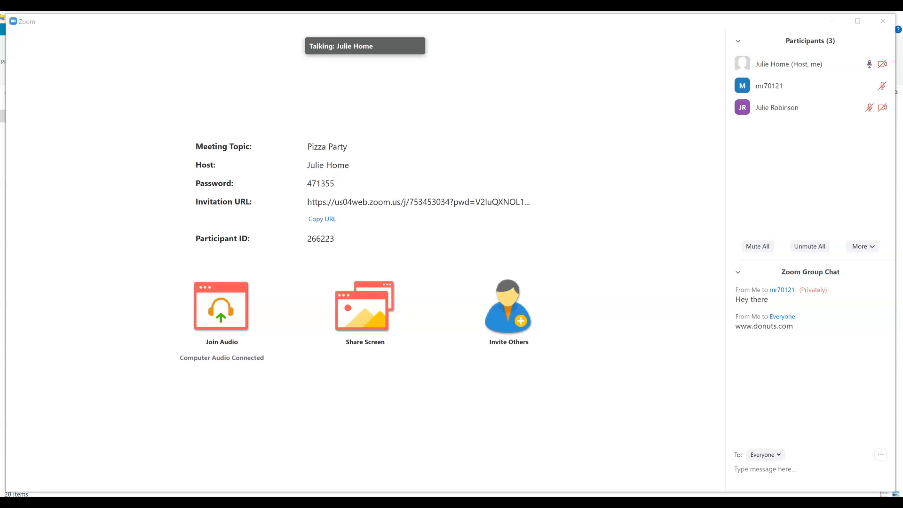
{"action": "key", "text": "alt+Tab"}
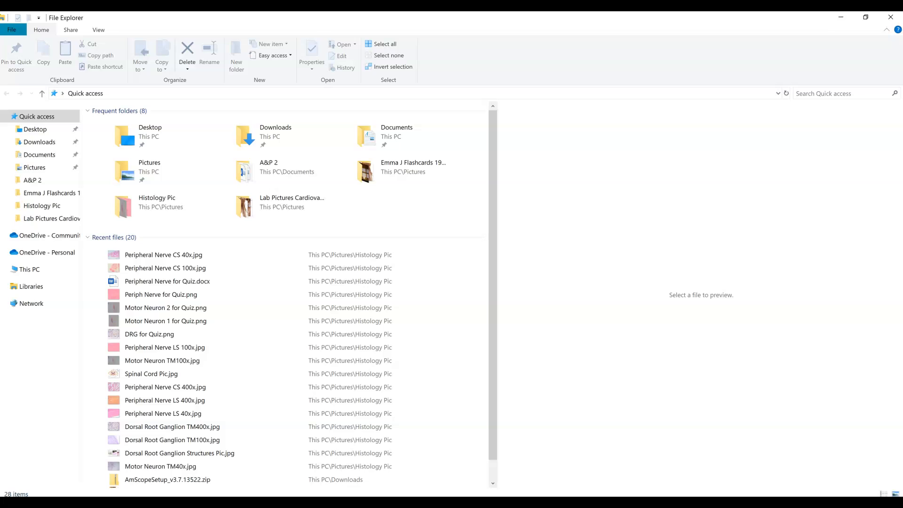